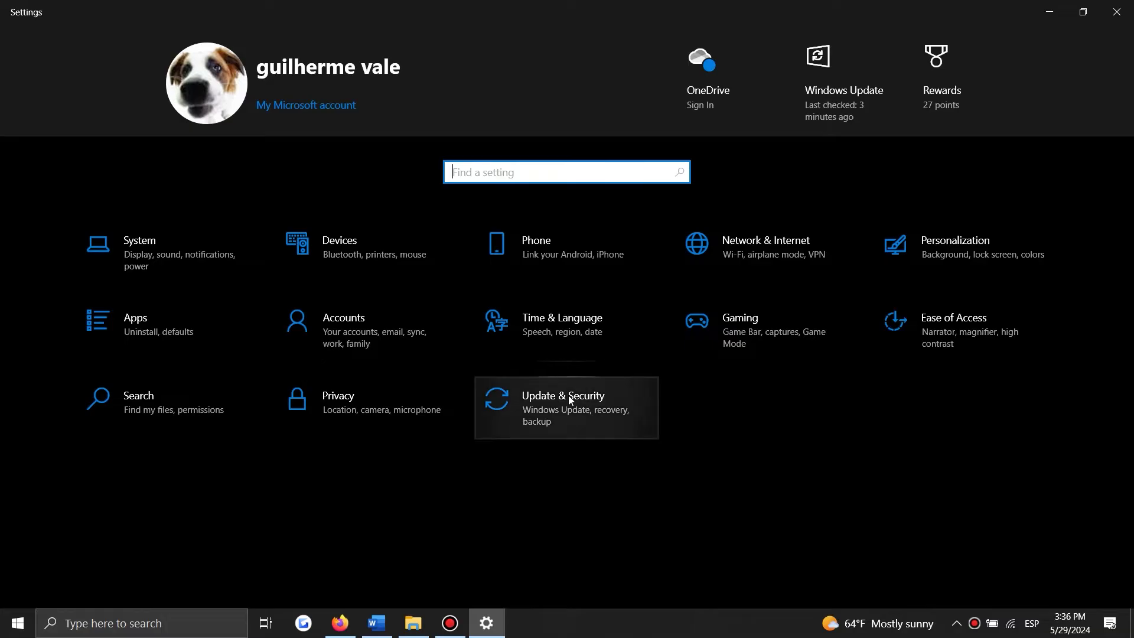
# Run the Windows Update troubleshooter from Update & Security's additional troubleshooters.
pyautogui.click(566, 425)
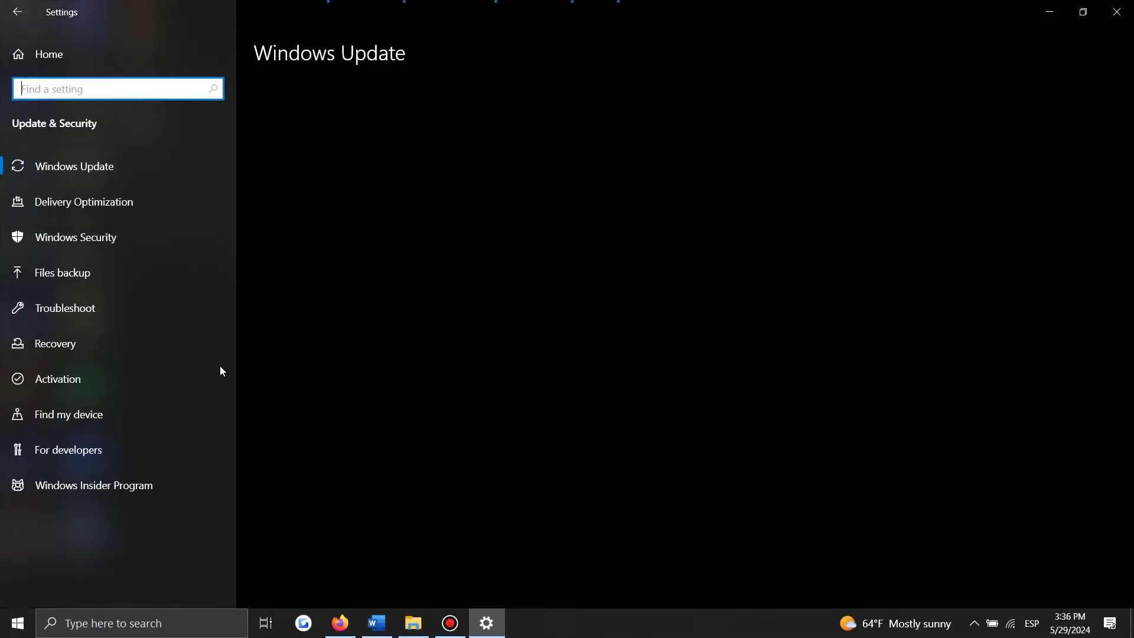
pyautogui.click(93, 304)
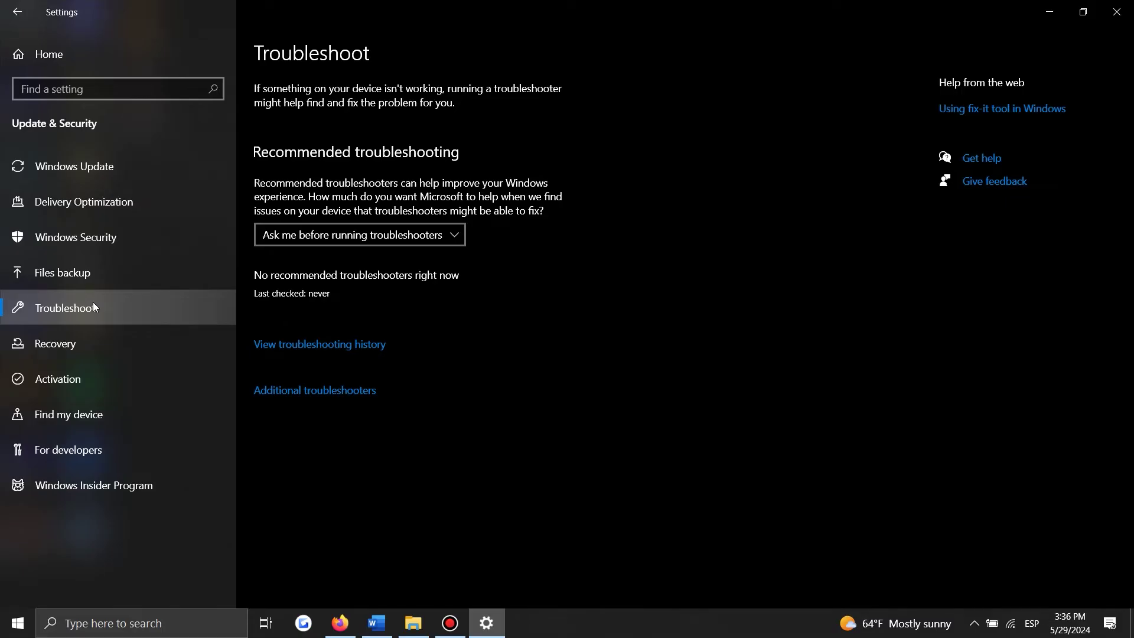
pyautogui.click(294, 394)
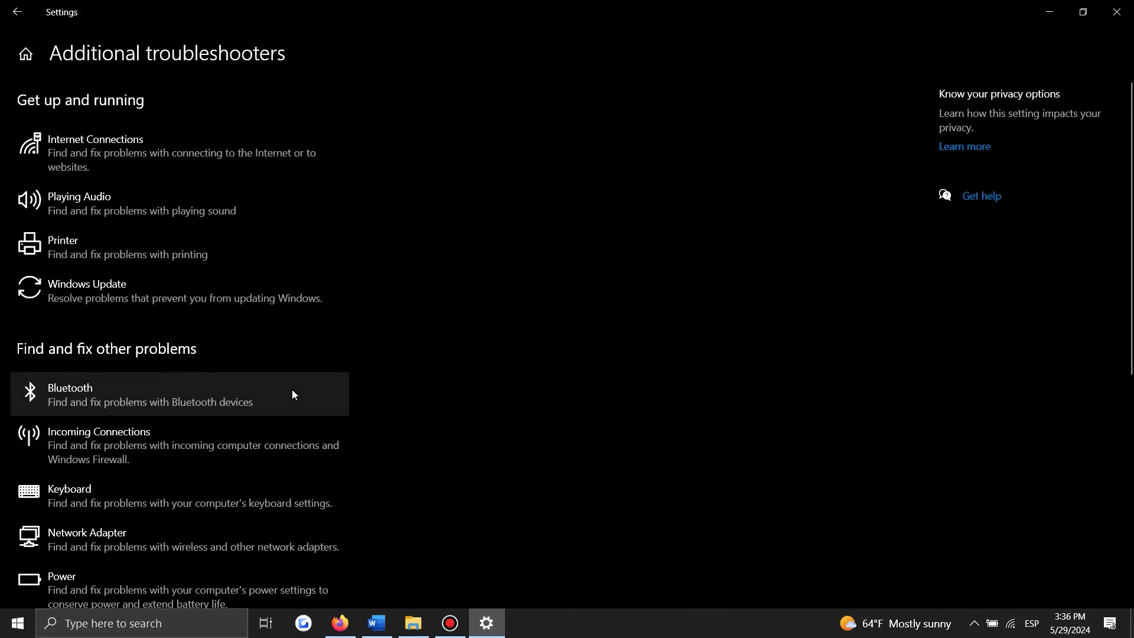
pyautogui.click(256, 288)
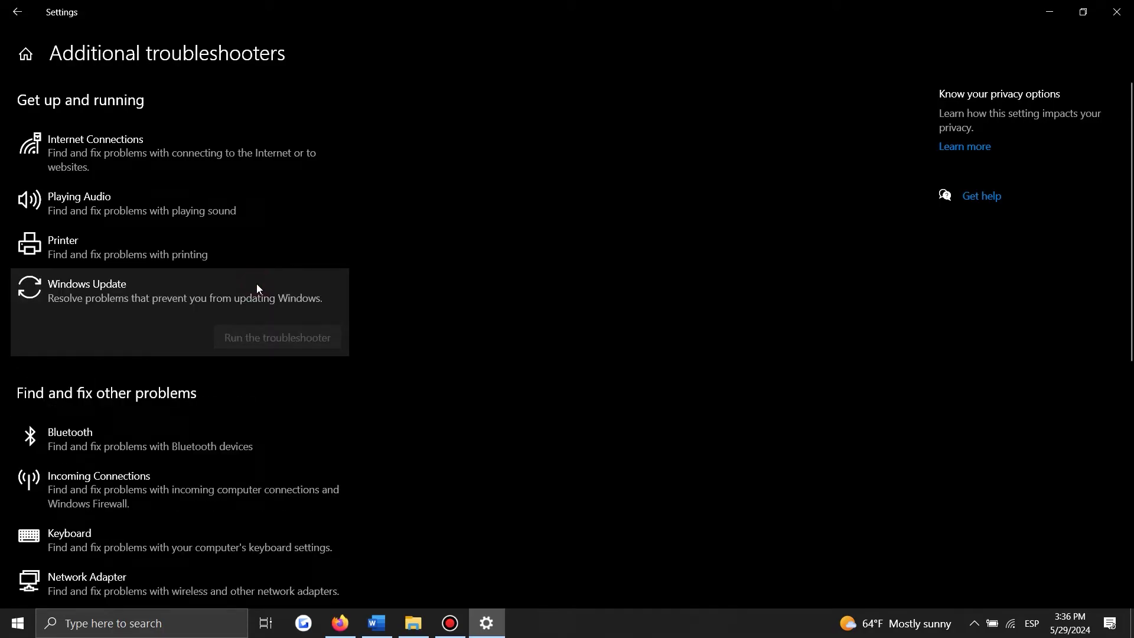
pyautogui.click(263, 342)
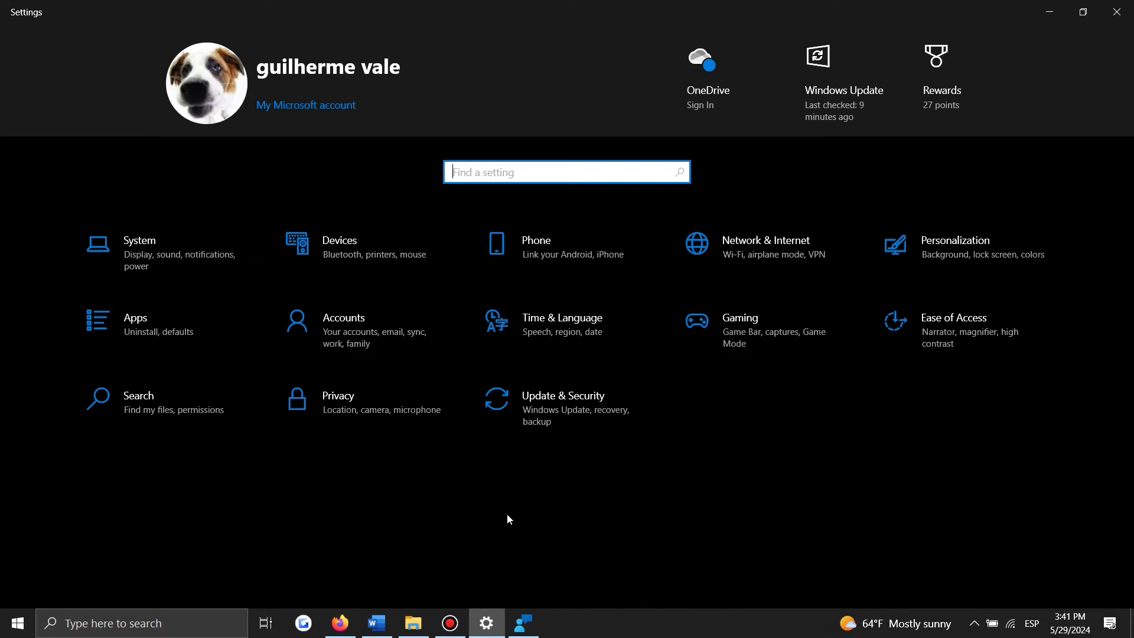
# Check the Activation page in Update & Security to confirm Windows 10 Home is activated.
pyautogui.click(569, 426)
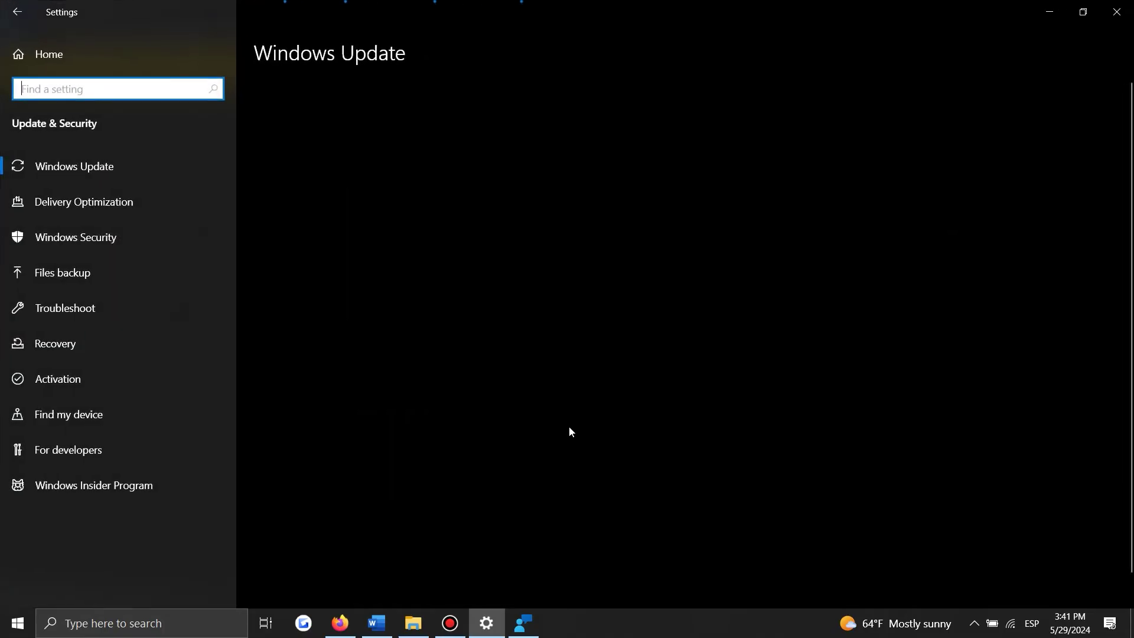
pyautogui.click(98, 377)
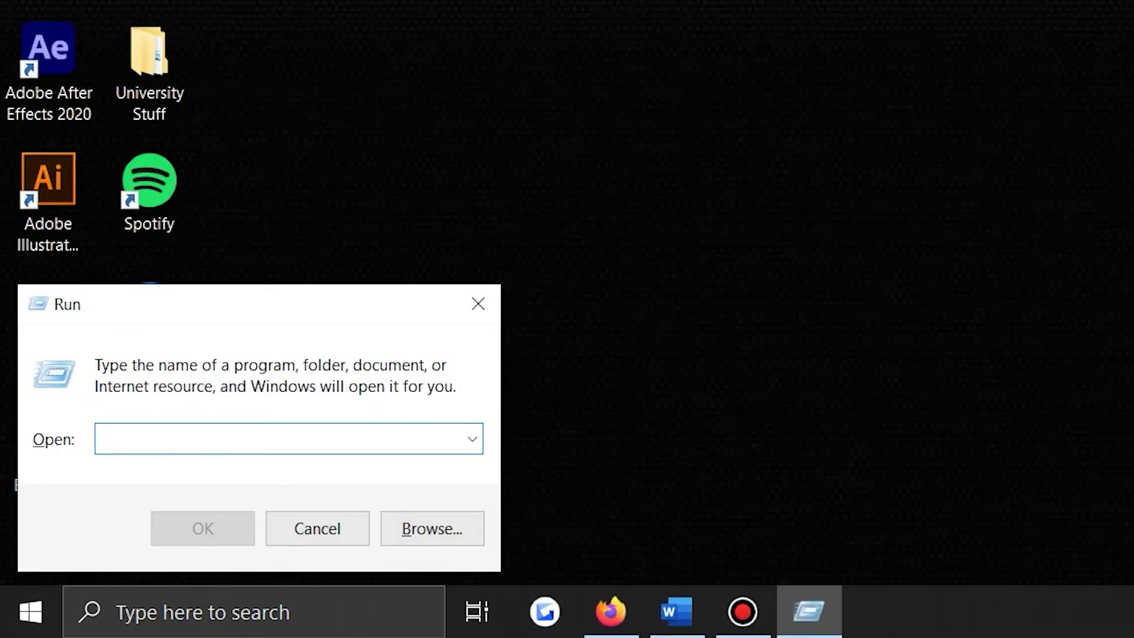
# In an administrator Command Prompt, show the licence details with slmgr.vbs /dlv.
pyautogui.write('cmd')
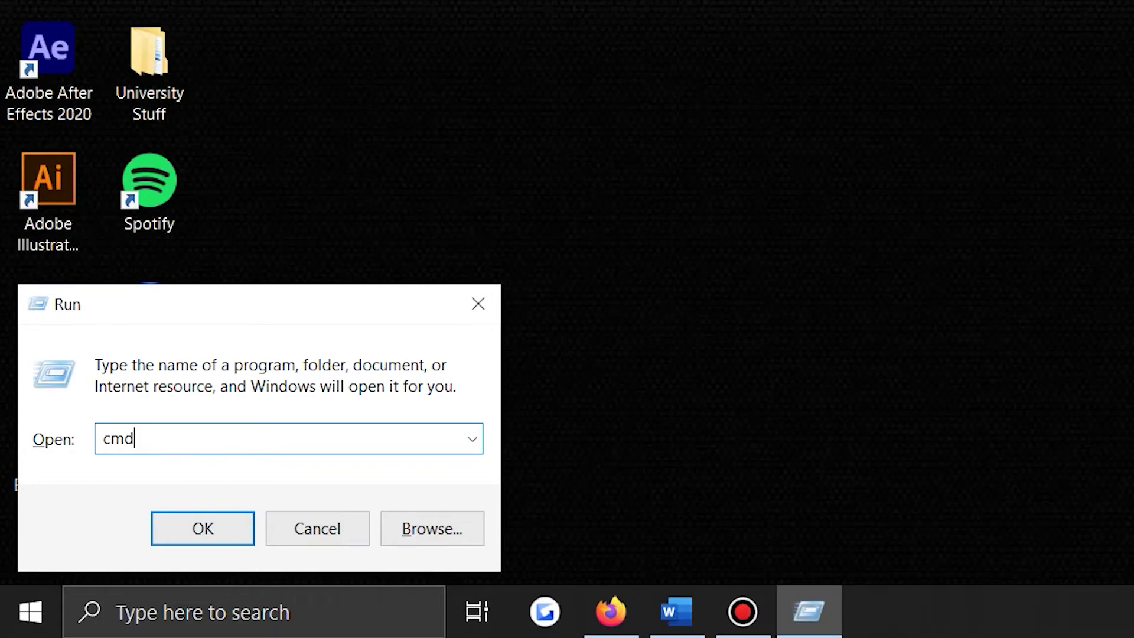
pyautogui.hotkey('ctrl', 'shift', 'Return')
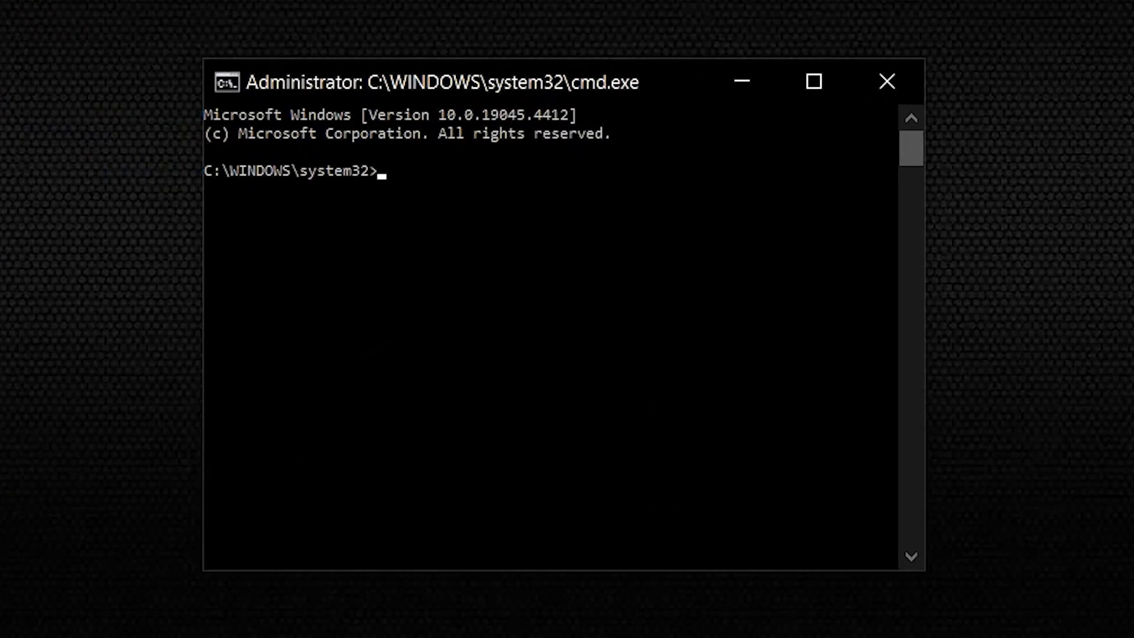
pyautogui.write('slmgr.vbs /dlv')
pyautogui.press('Return')
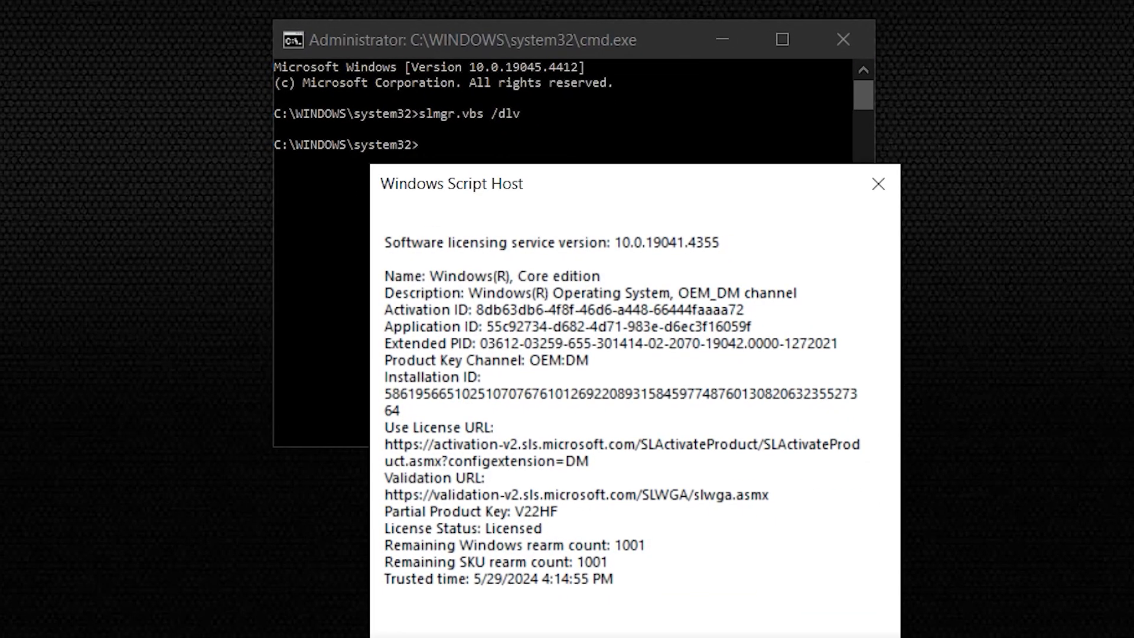
pyautogui.press('Return')
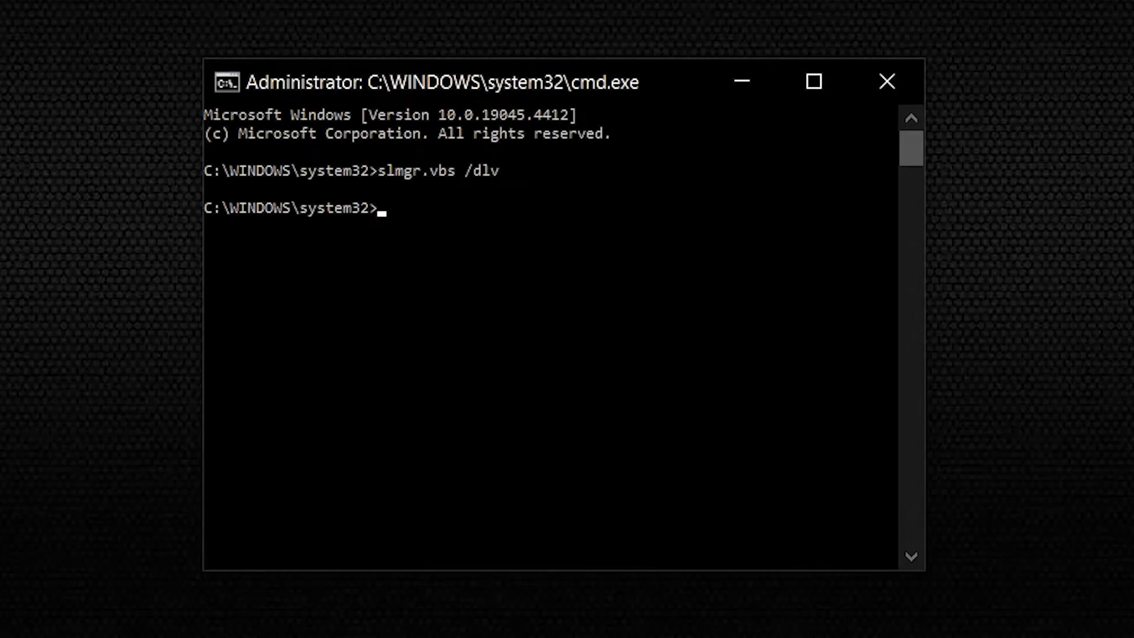
# Uninstall the current product key with slmgr.vbs /upk and install the new key with /ipk.
pyautogui.write('slmgr.vbs /upk')
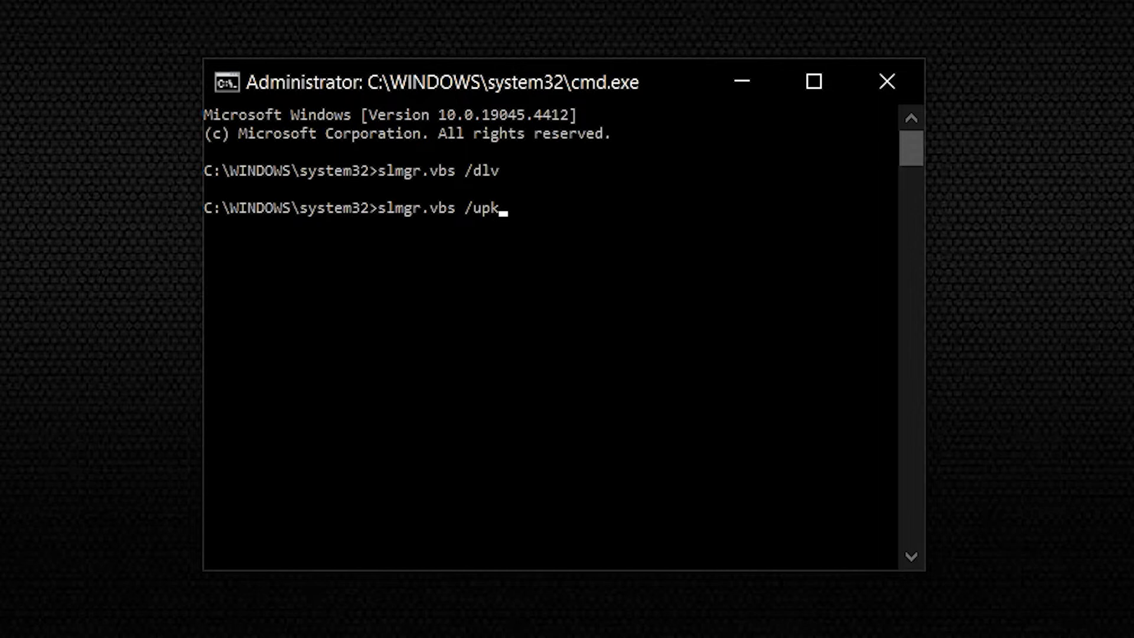
pyautogui.press('Return')
pyautogui.write('slmgr.vbs /ipk <New_Product_Key>')
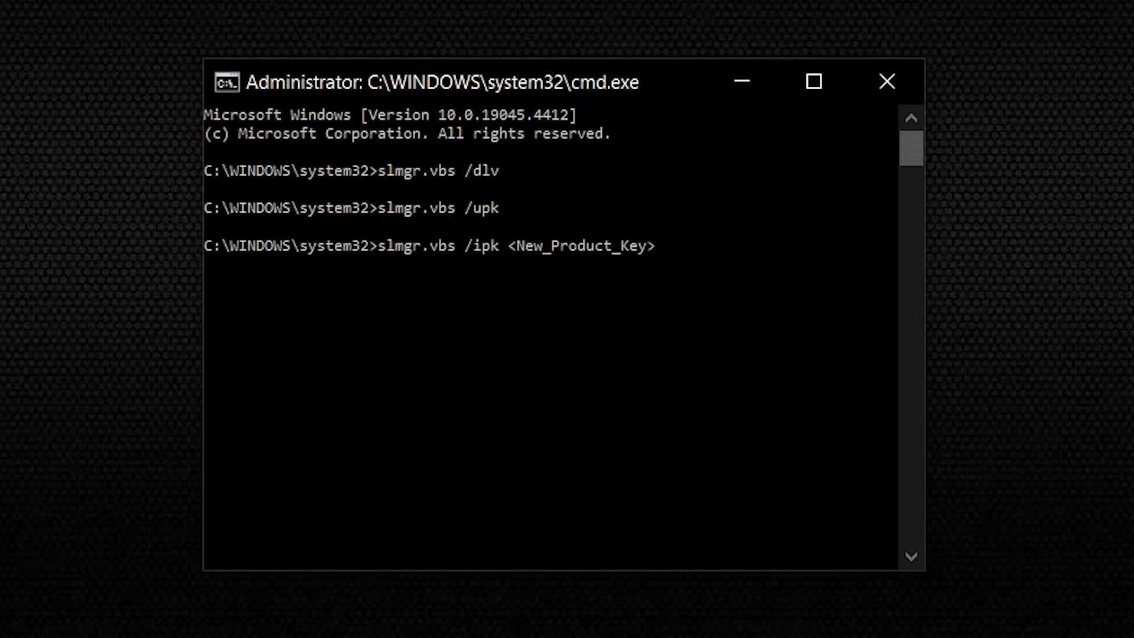
pyautogui.hotkey('ctrl', 'v')
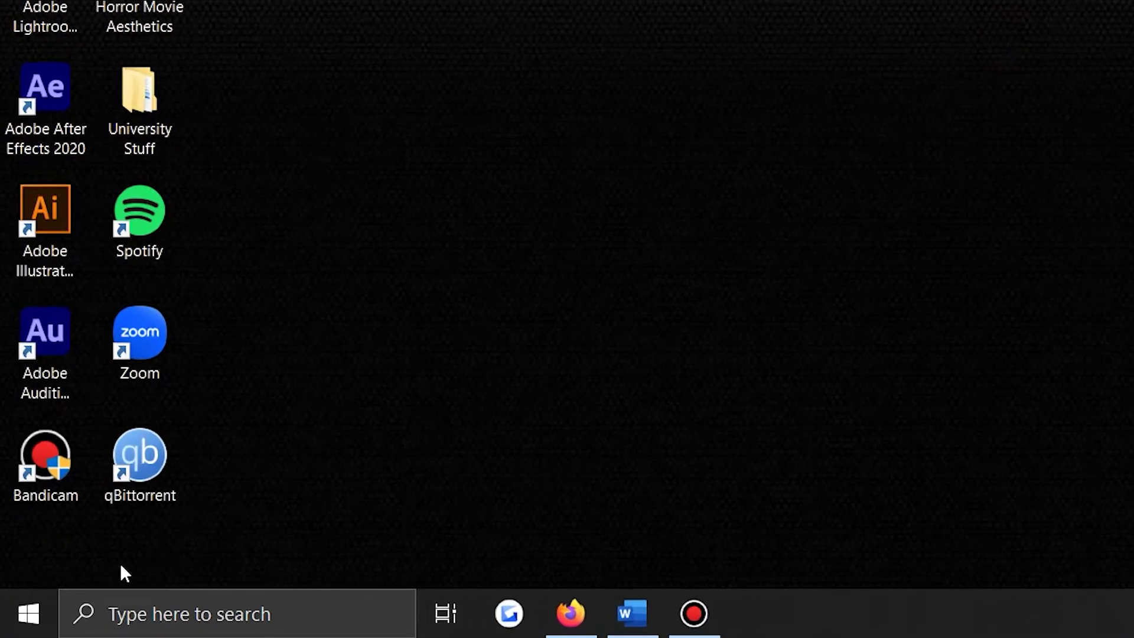
pyautogui.click(31, 612)
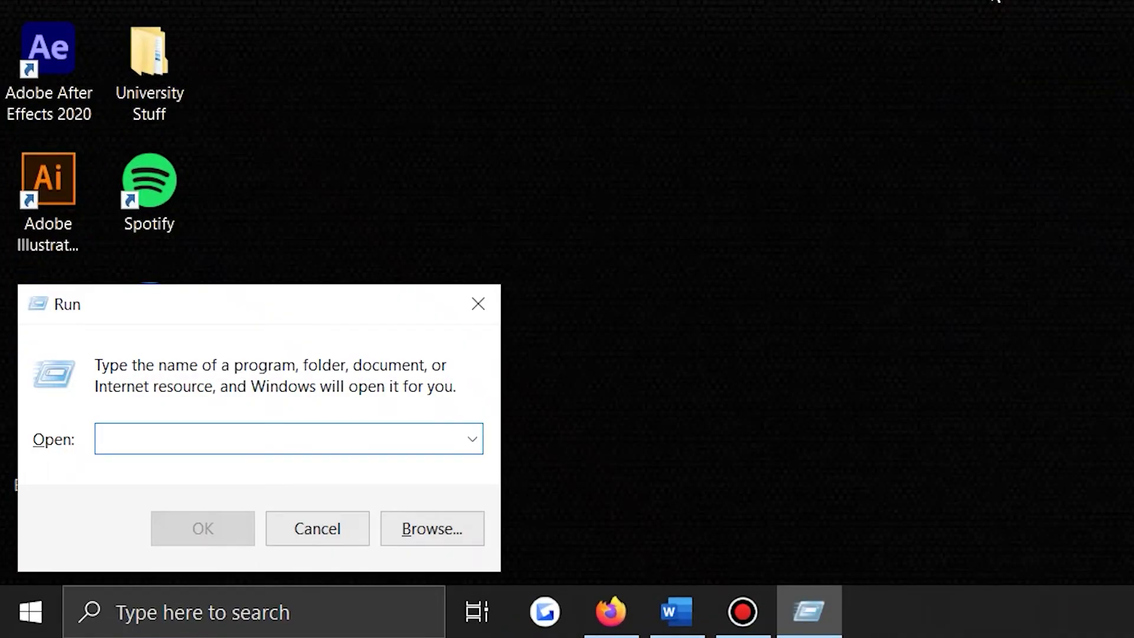
# Open powercfg.cpl and uncheck 'Turn on fast startup (recommended)' in the shutdown settings.
pyautogui.write('powercfg.cpl')
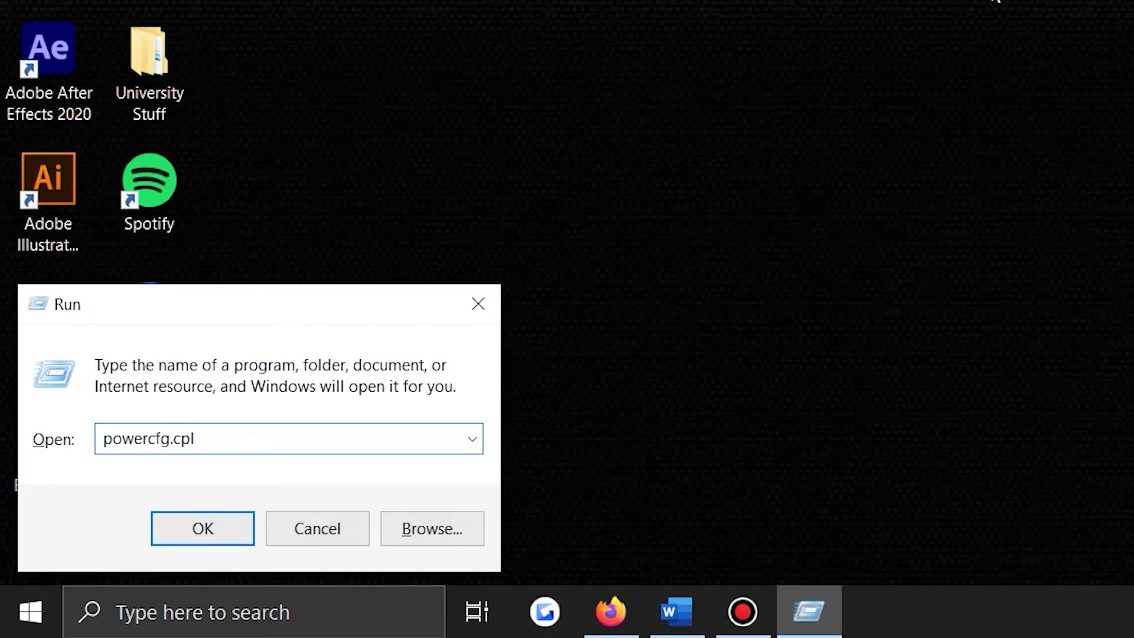
pyautogui.press('Return')
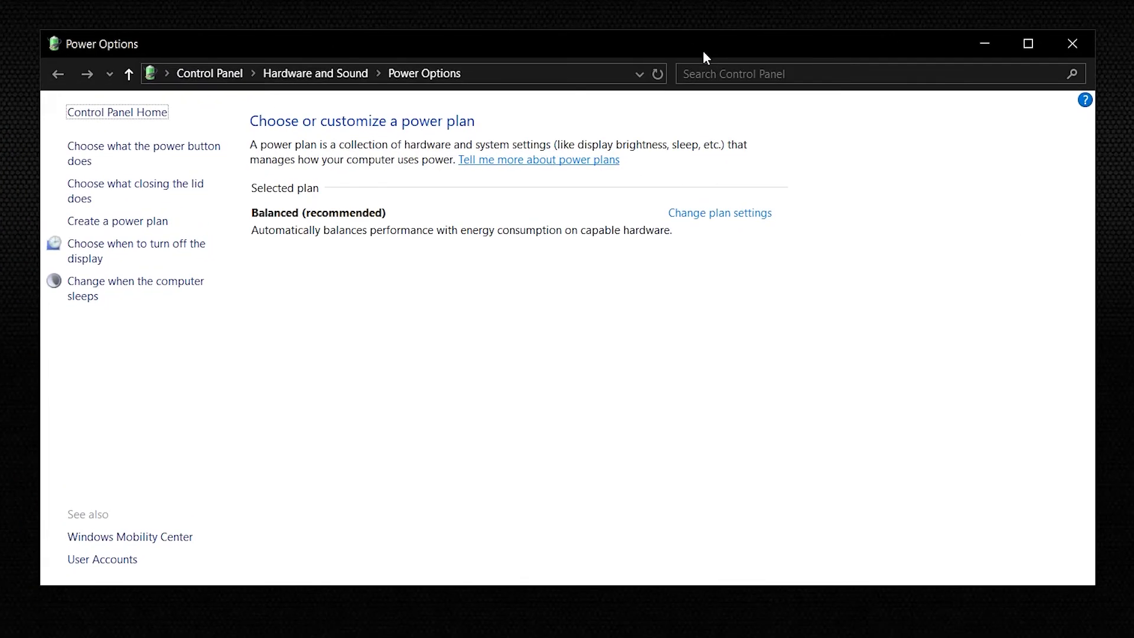
pyautogui.click(193, 153)
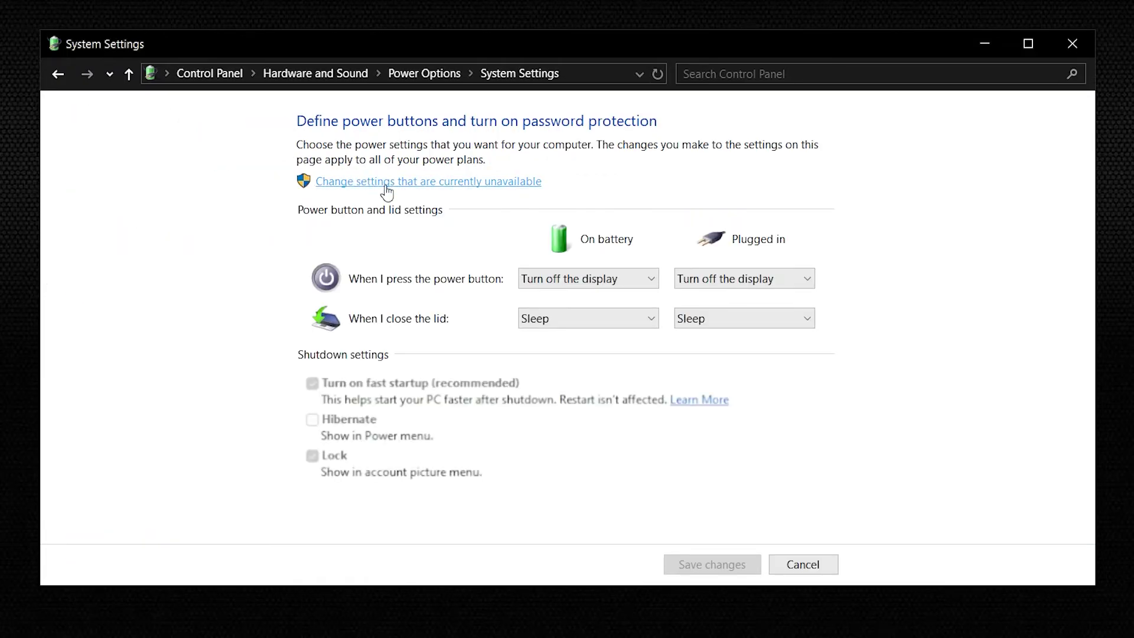
pyautogui.click(386, 183)
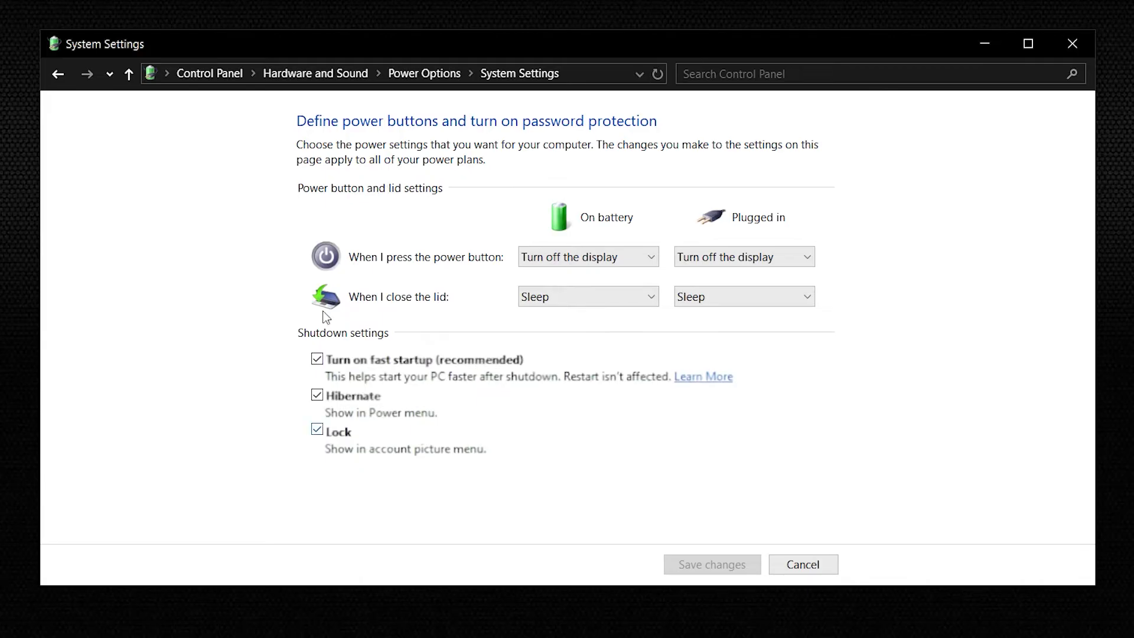
pyautogui.click(317, 359)
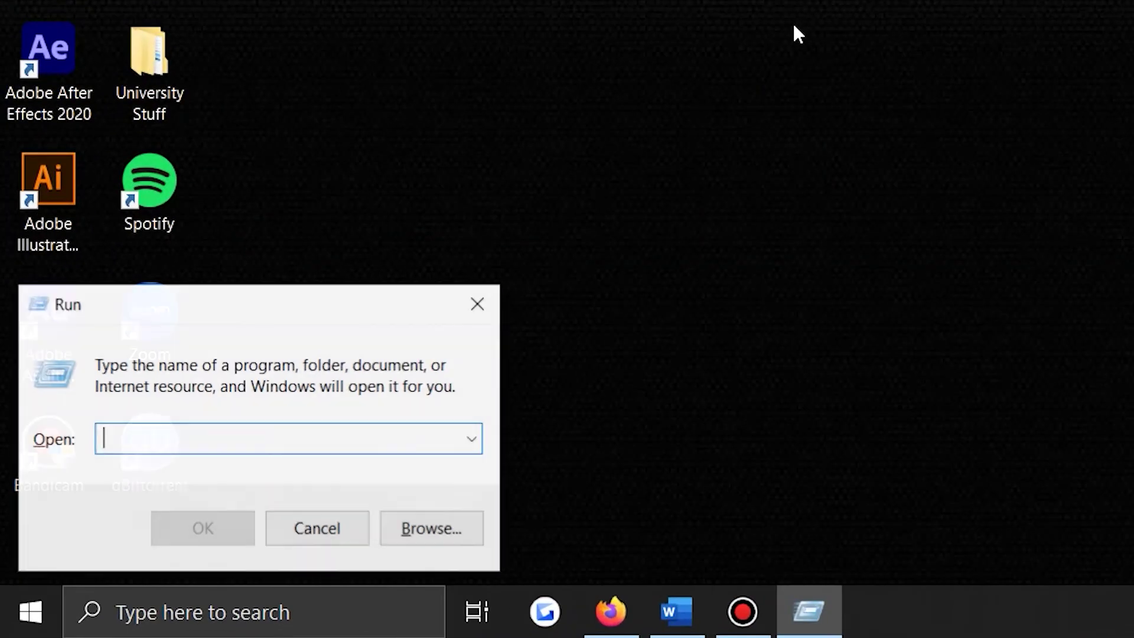
# In an administrator Command Prompt, run sfc/scannow, then dism /online /cleanup-image /restorehealth.
pyautogui.write('cmd')
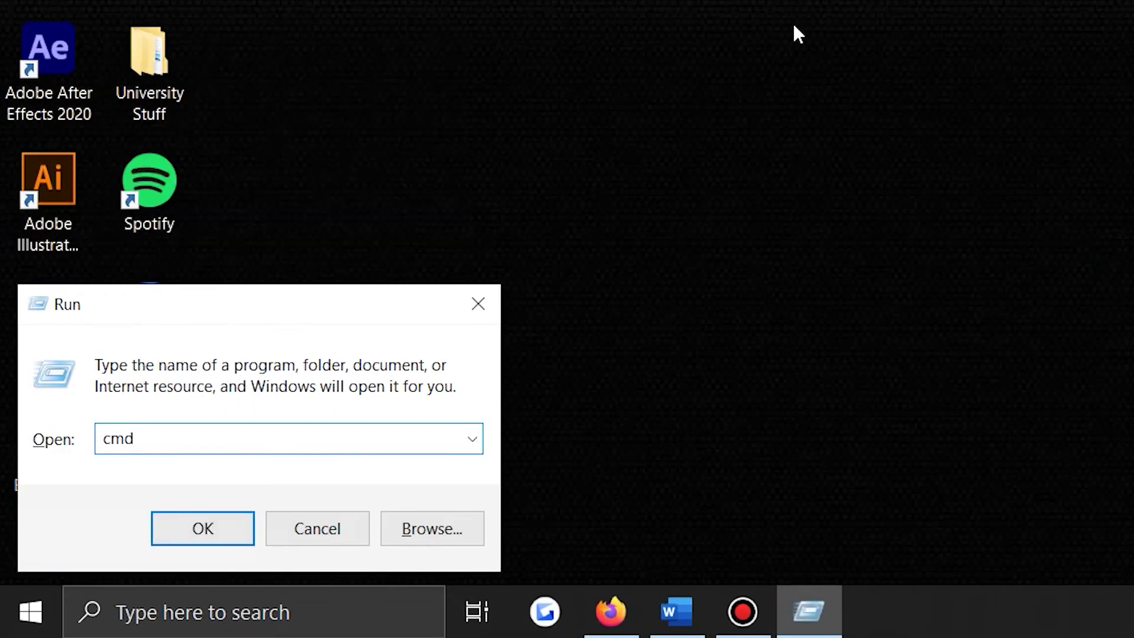
pyautogui.hotkey('ctrl', 'shift', 'Return')
pyautogui.write('sfc/scannow')
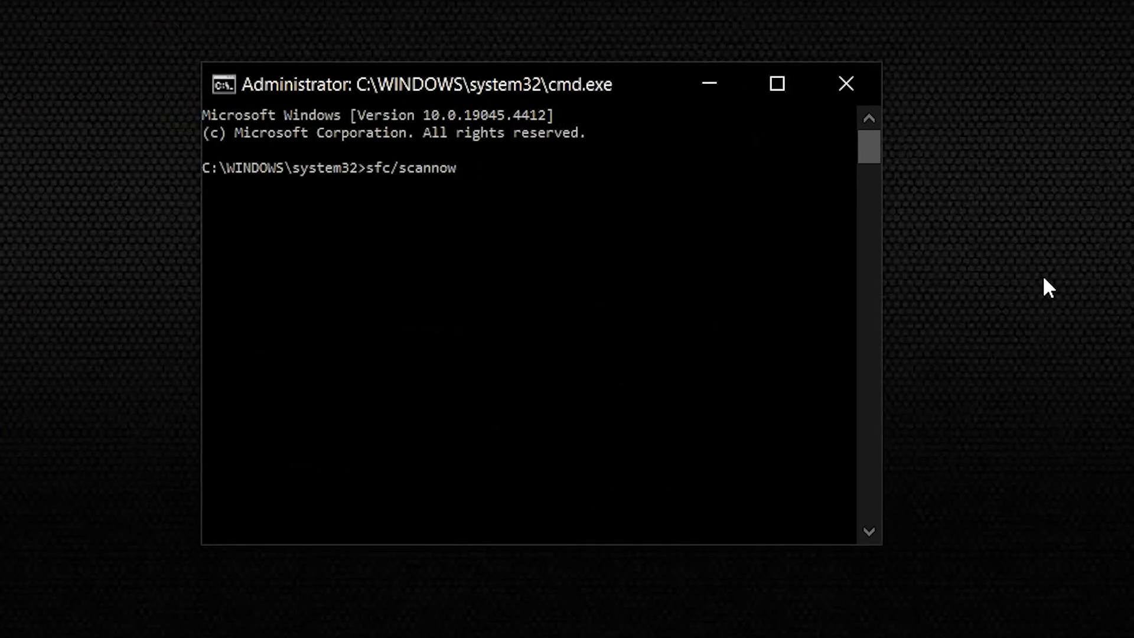
pyautogui.press('Return')
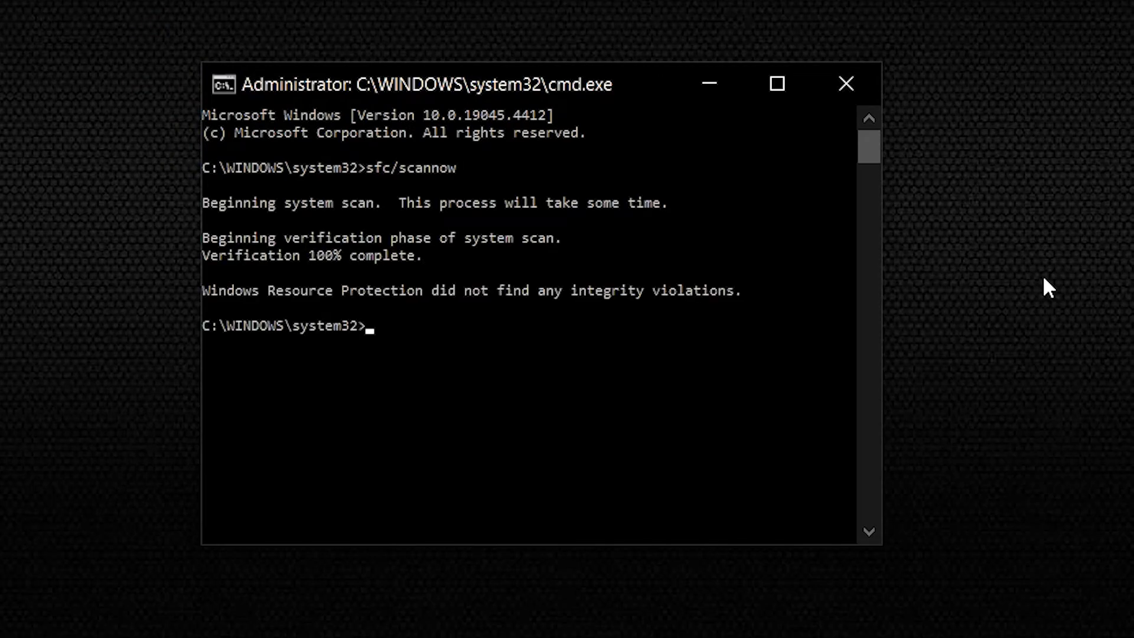
pyautogui.write('dism /online /cleanup-image /restorehealth')
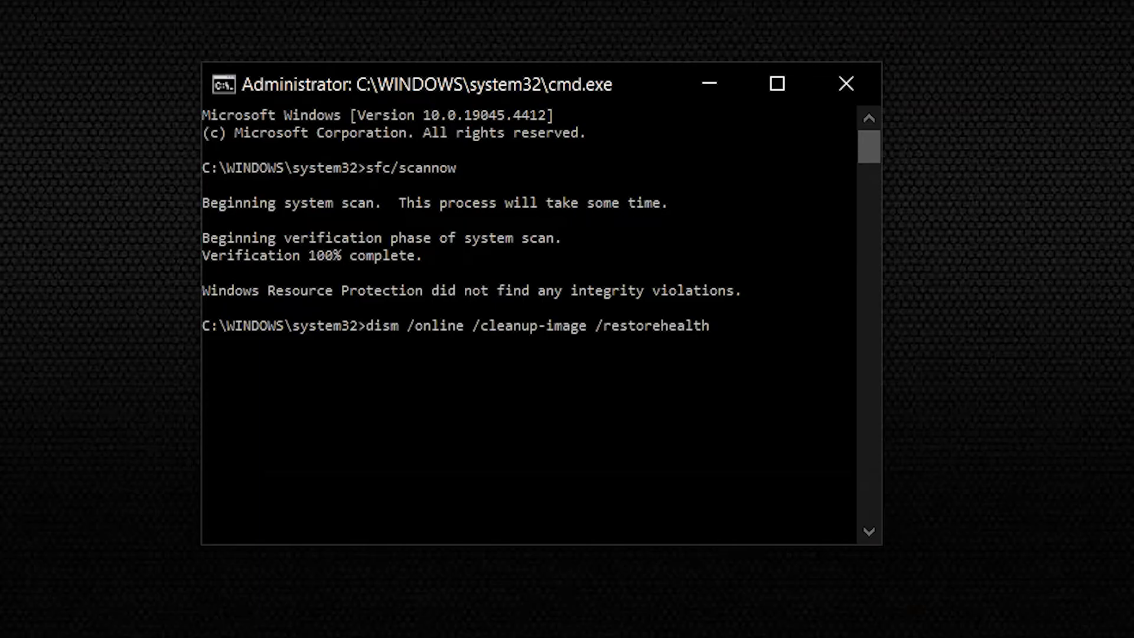
pyautogui.press('Return')
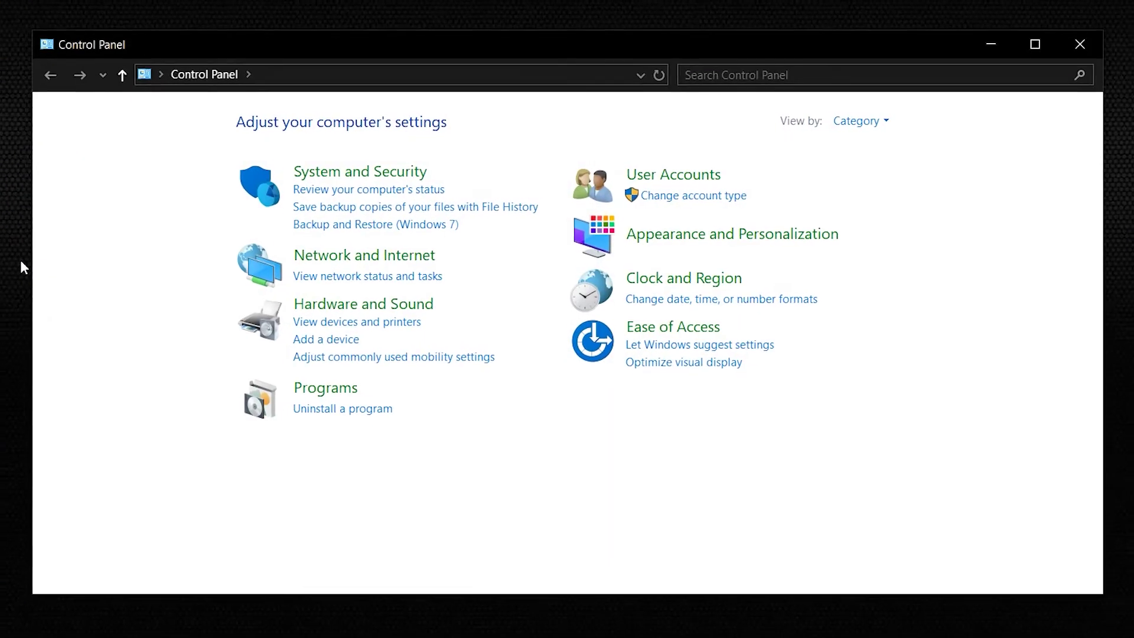
# Turn Windows Defender Firewall off for private and public networks under System and Security.
pyautogui.click(299, 171)
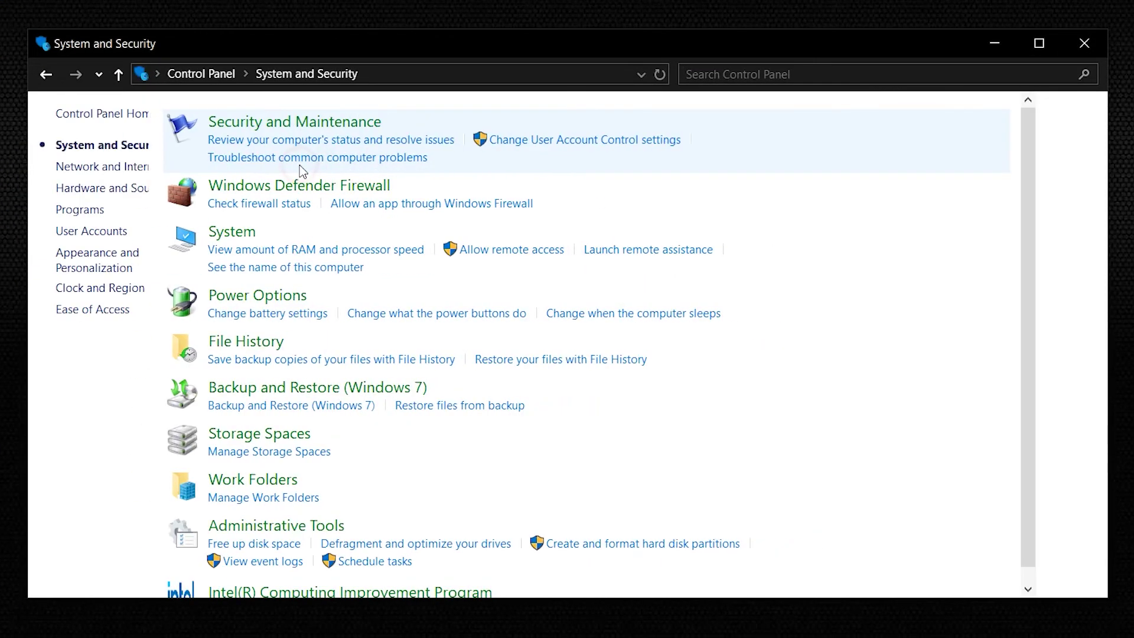
pyautogui.click(307, 184)
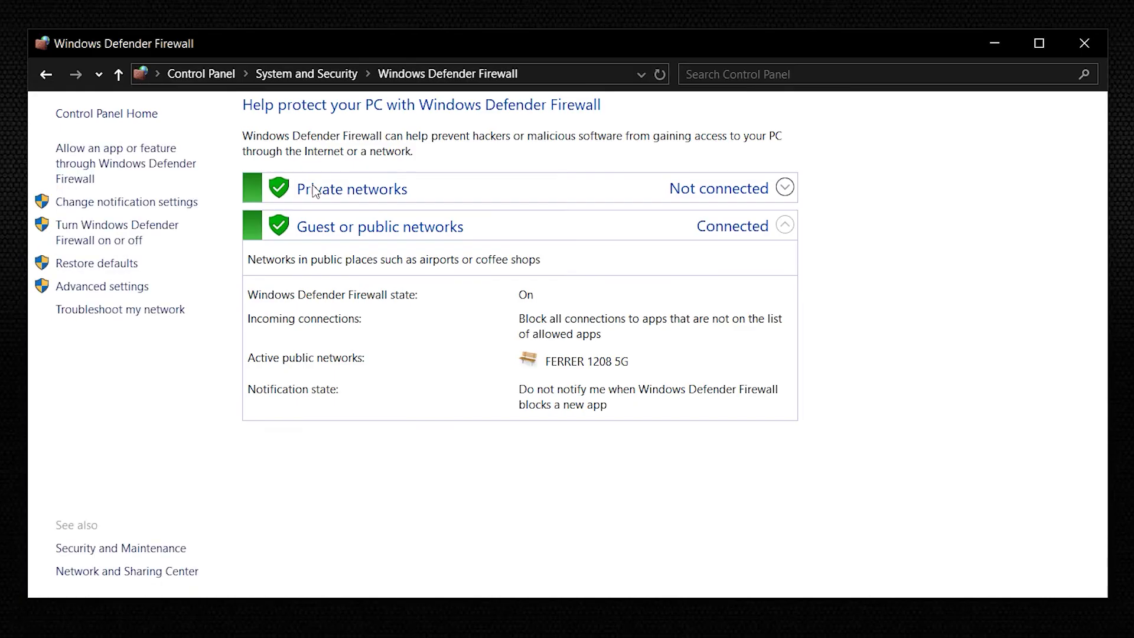
pyautogui.click(124, 233)
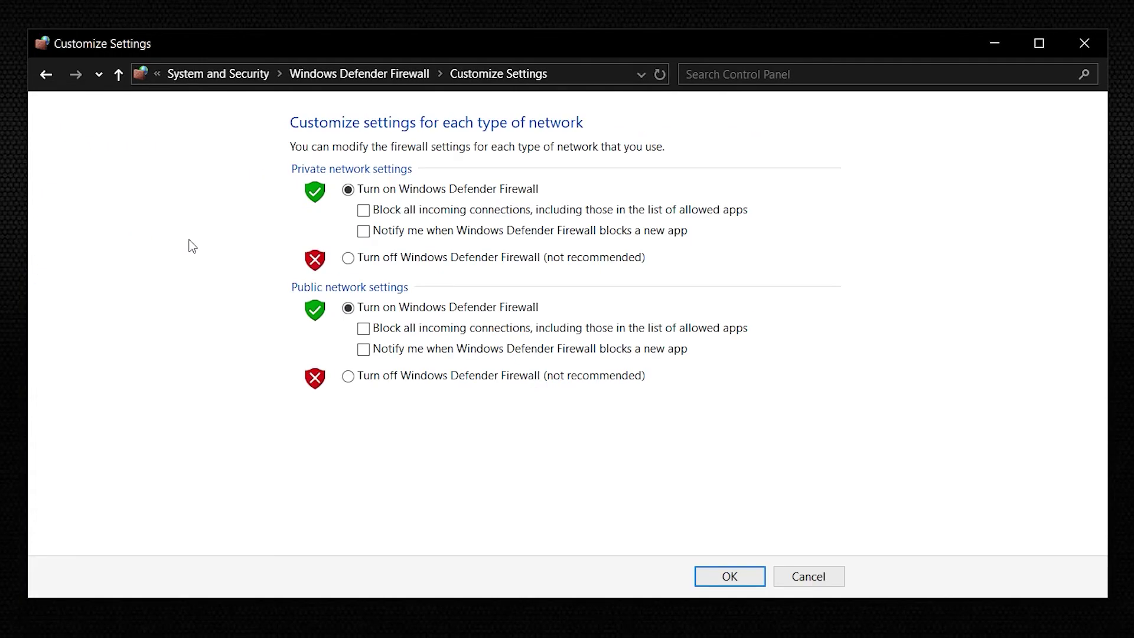
pyautogui.click(348, 260)
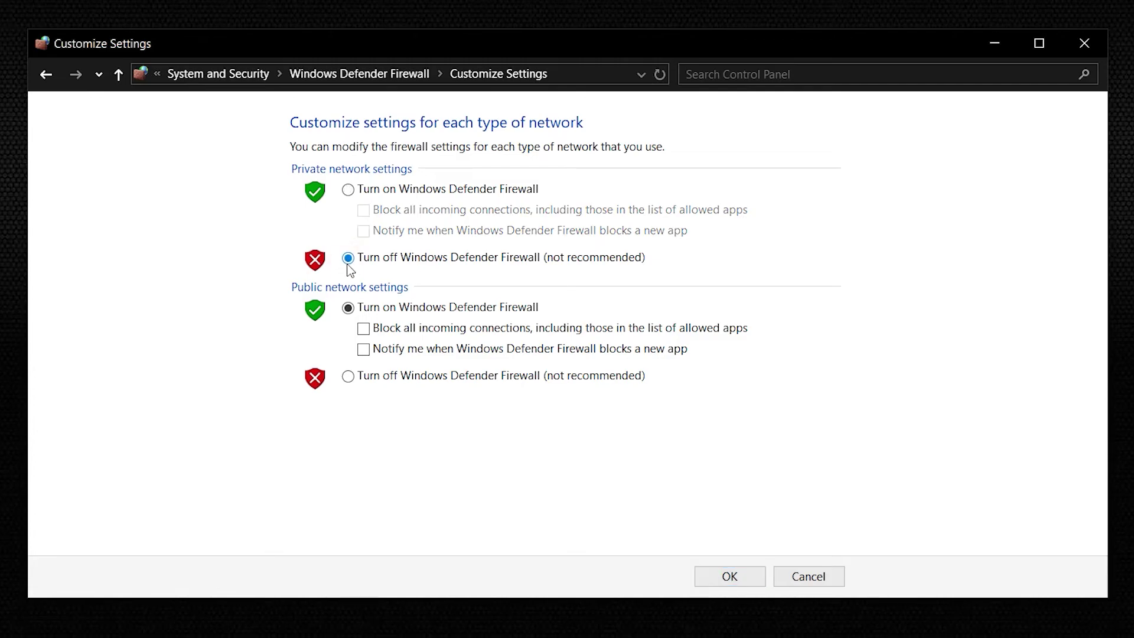
pyautogui.click(349, 377)
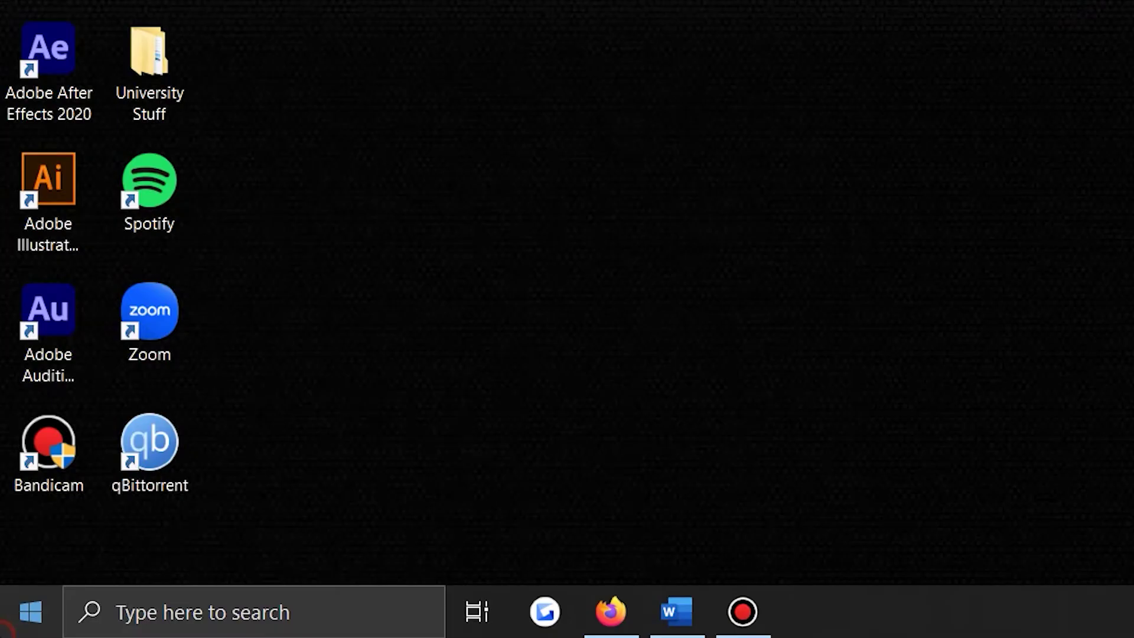
pyautogui.click(30, 612)
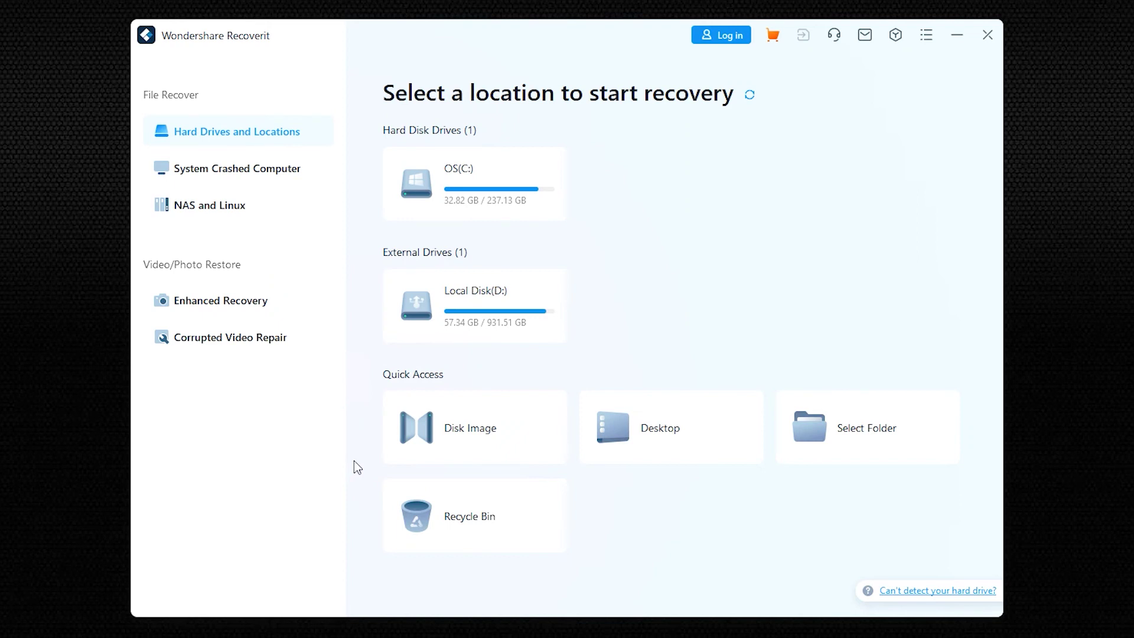
# Scan OS (C:) and preview Gravação.m4a from OneDrive > Documents > Gravações de som.
pyautogui.moveTo(526, 190)
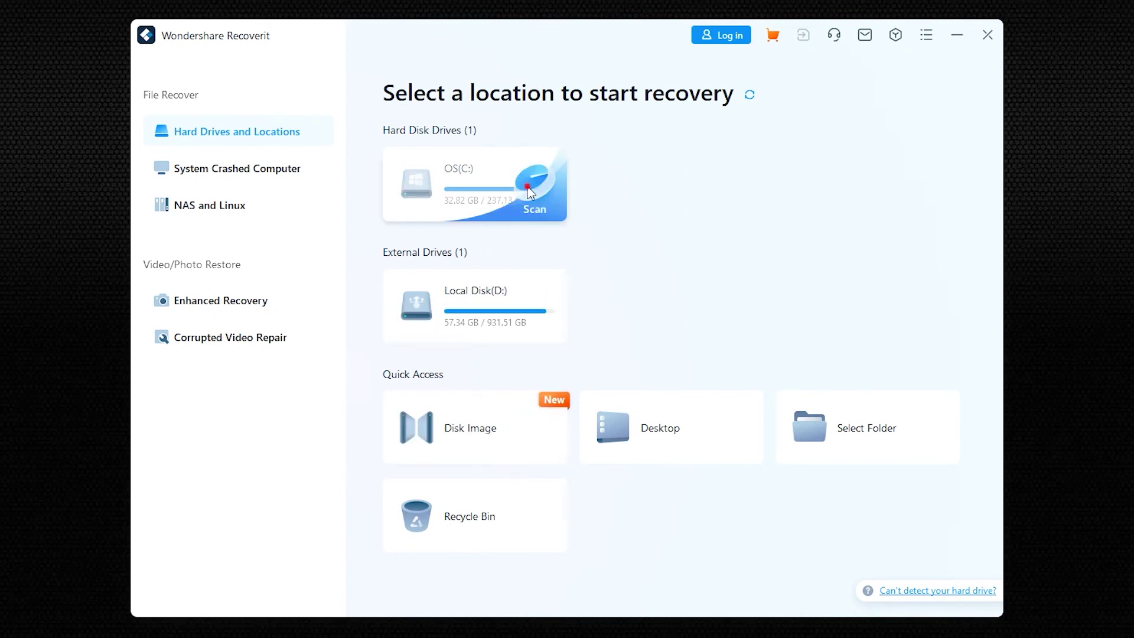
pyautogui.click(528, 187)
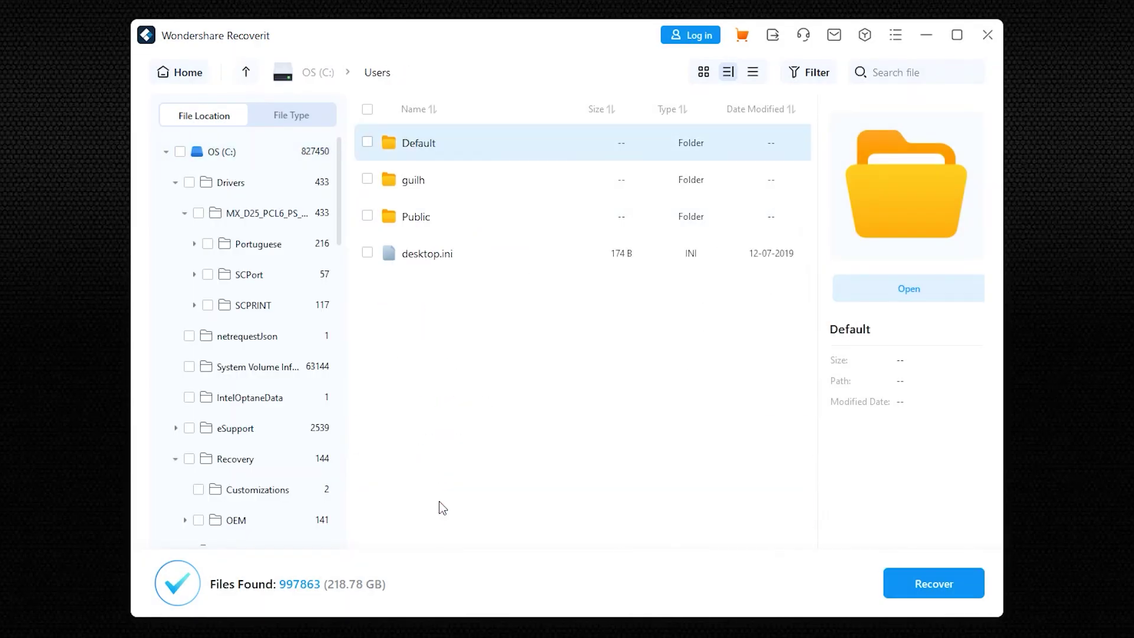
pyautogui.doubleClick(461, 179)
pyautogui.doubleClick(488, 153)
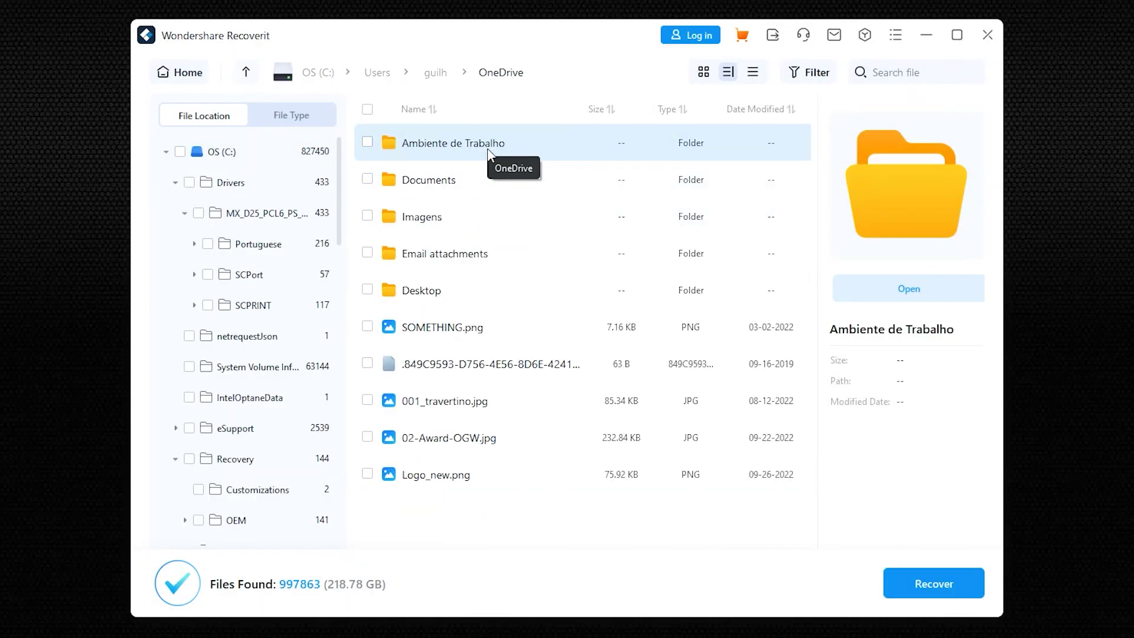
pyautogui.doubleClick(477, 181)
pyautogui.doubleClick(485, 292)
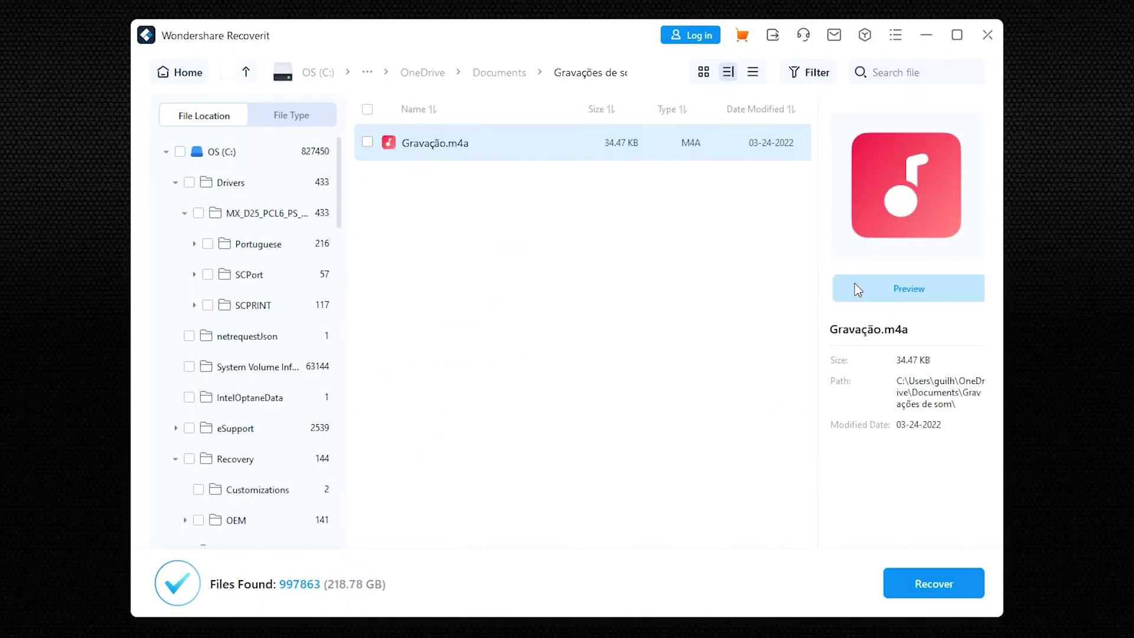
pyautogui.click(868, 290)
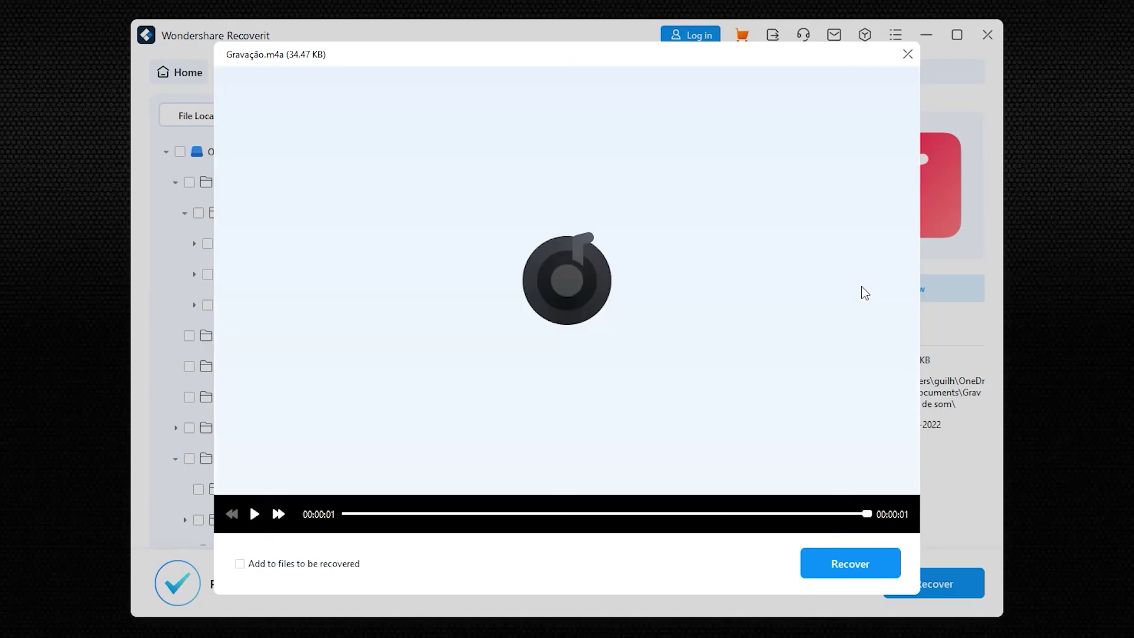